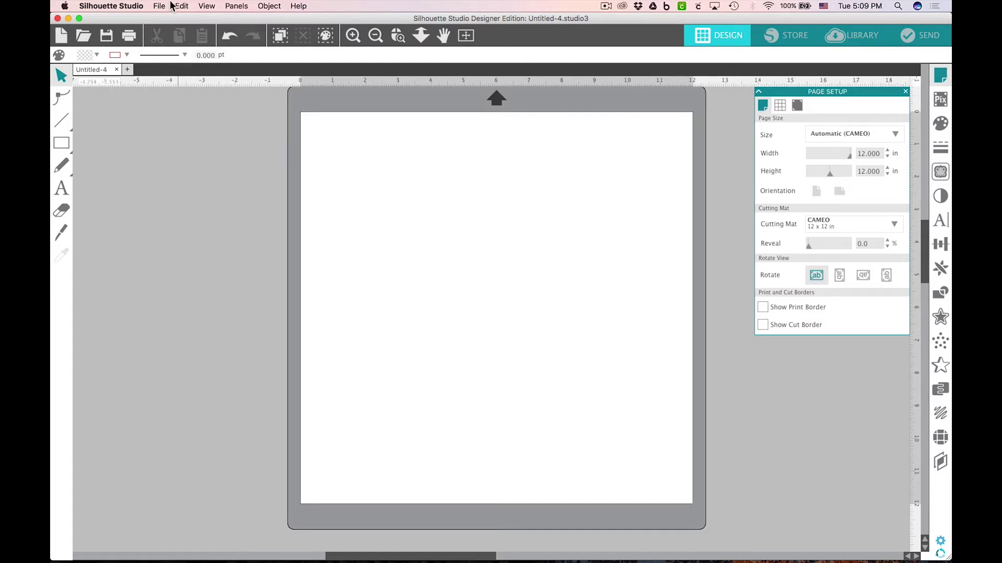
- Open LW-Shadow-Box-Card-Scene-Squirrel.svg from the File menu
left_click(159, 6)
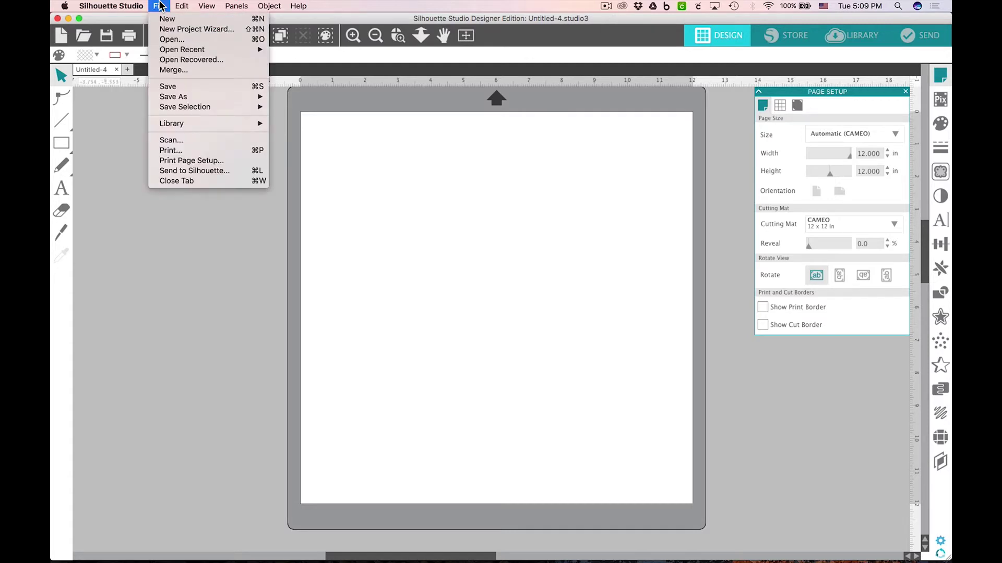
left_click(161, 5)
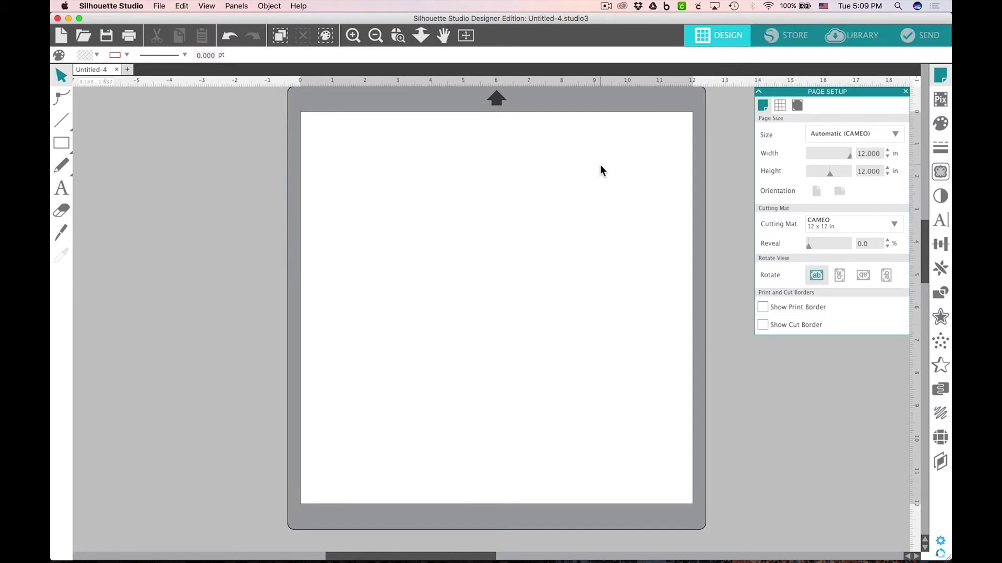
left_click(161, 4)
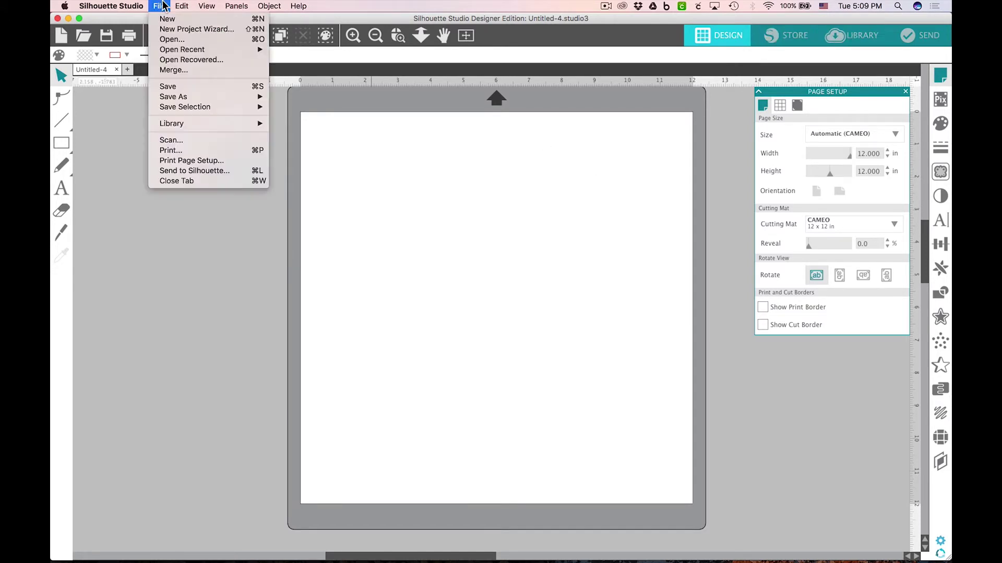
left_click(172, 39)
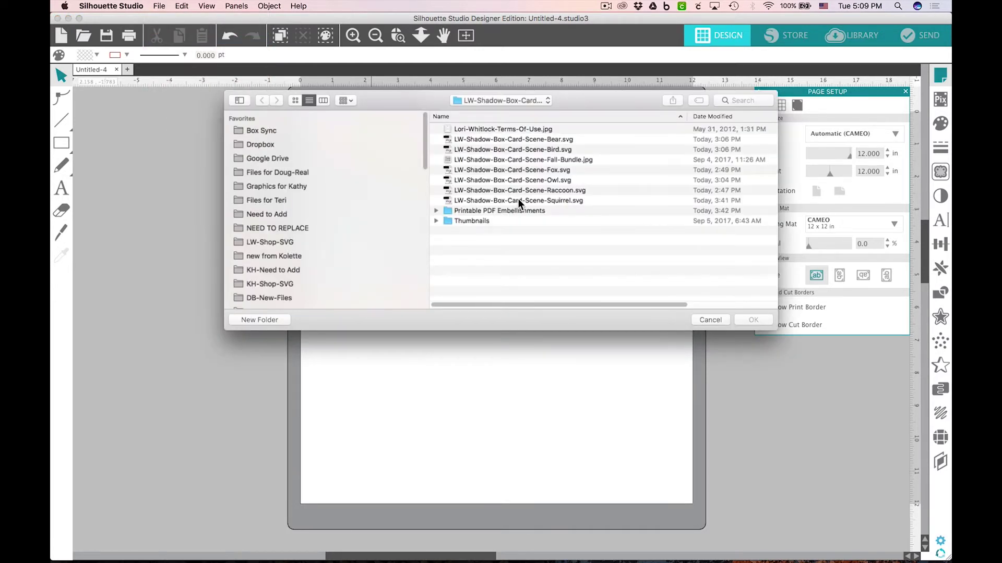
left_click(519, 201)
left_click(752, 320)
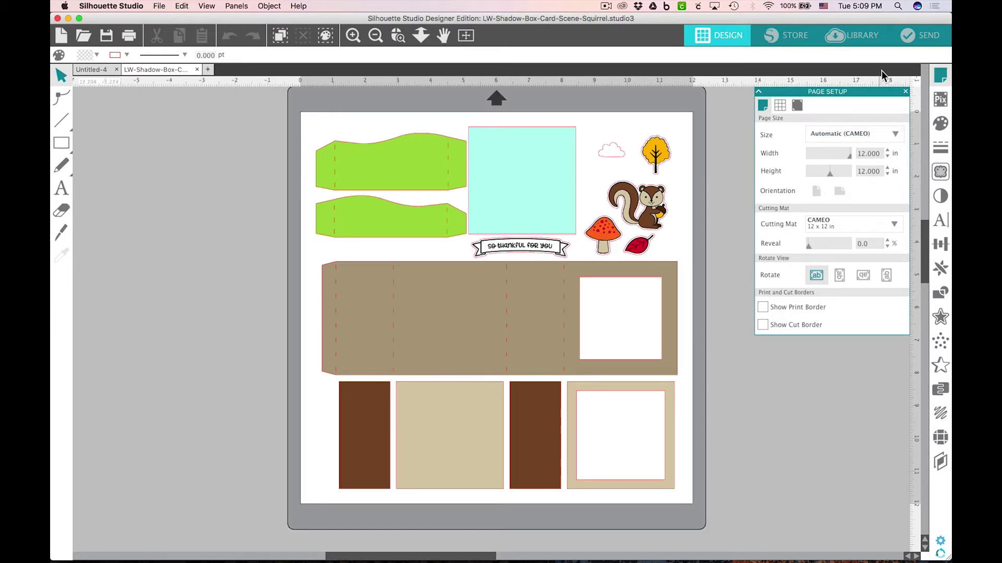
- Close Page Setup, select the whole squirrel design and ungroup it into separate pieces
left_click(904, 91)
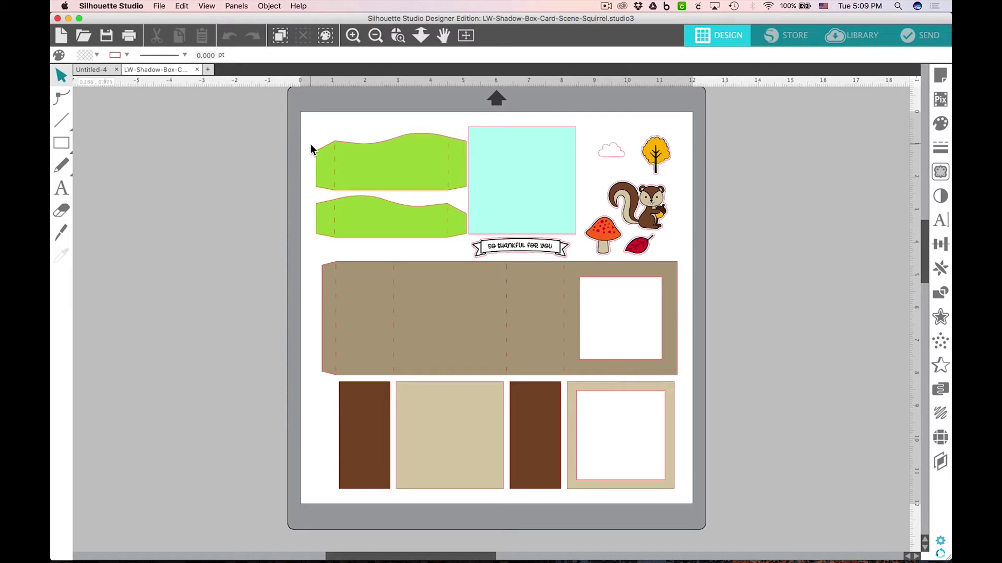
left_click(359, 158)
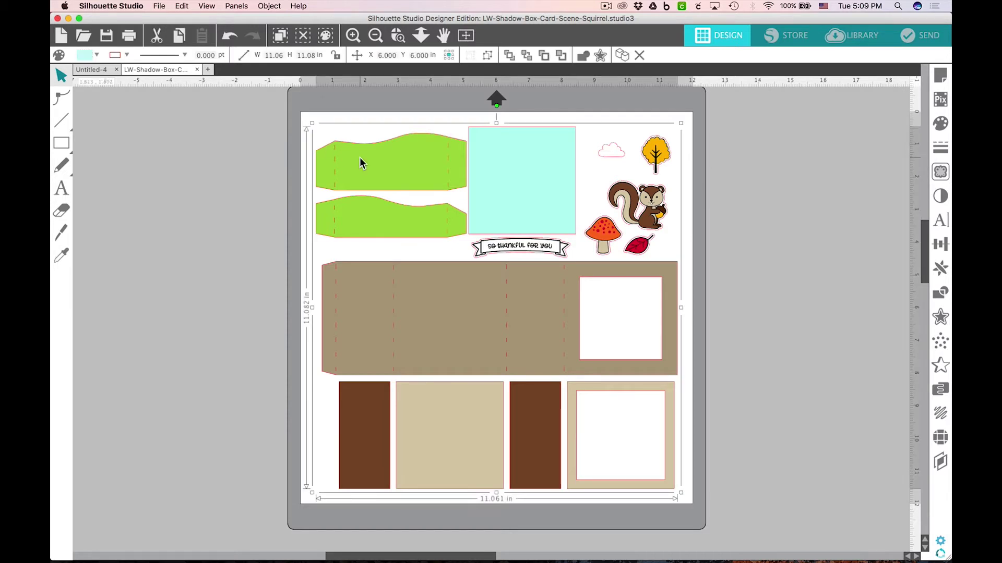
right_click(364, 158)
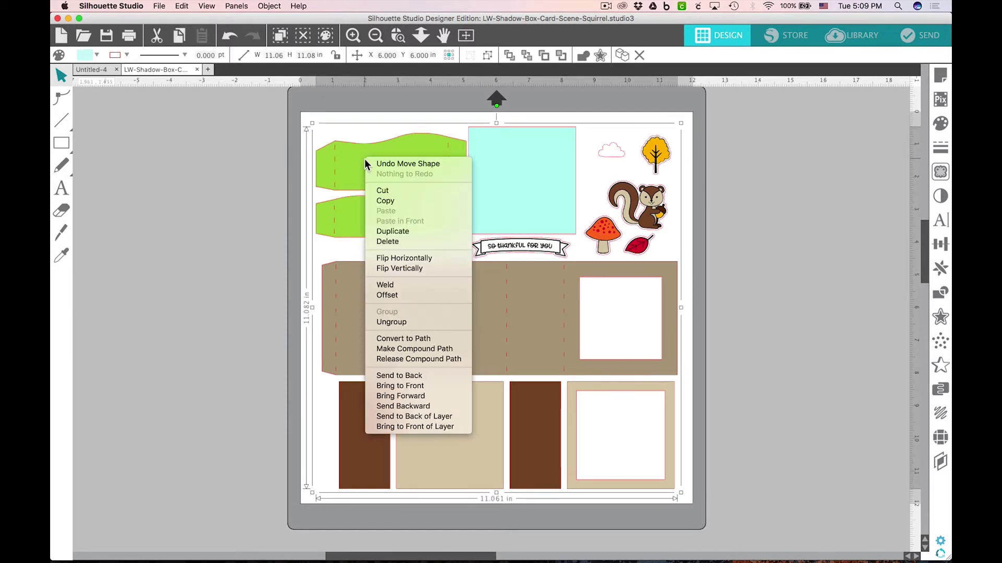
left_click(419, 323)
- Move the cloud, tree, squirrel, mushroom, red leaf and thankful banner off the mat, and the green hills top-left
left_click_drag(719, 128, 790, 219)
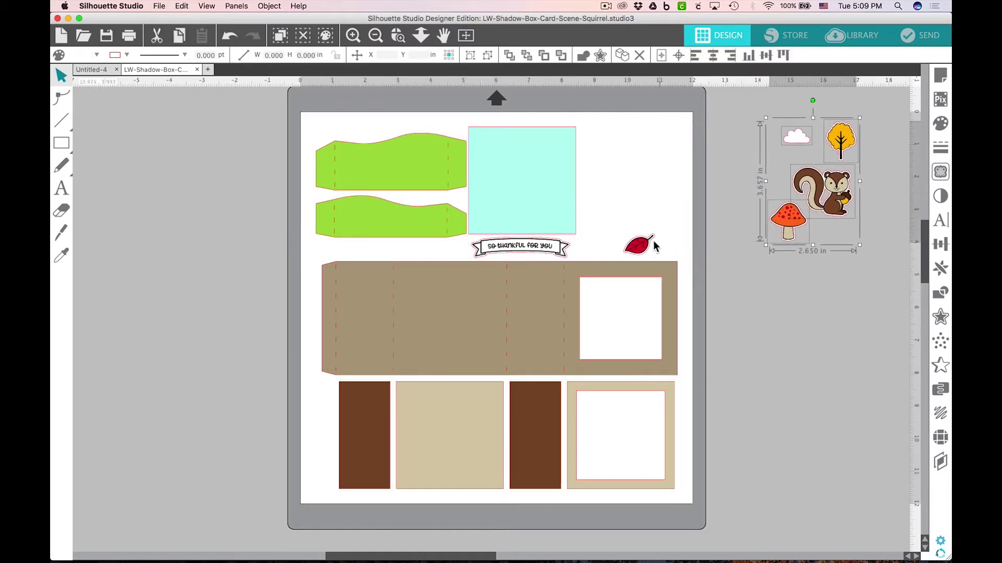
left_click(639, 246)
left_click_drag(639, 246, 838, 241)
left_click_drag(555, 250, 855, 273)
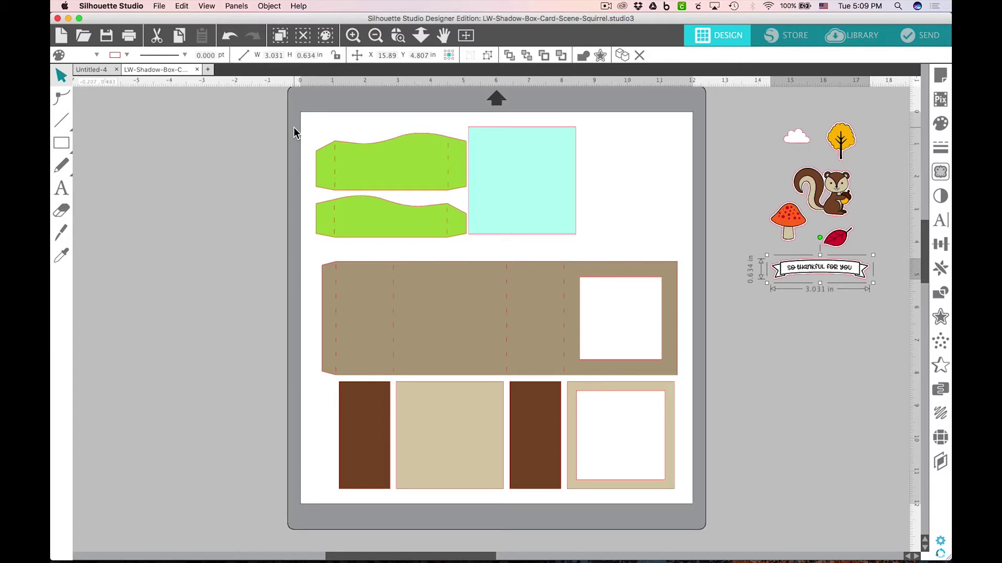
left_click_drag(293, 128, 356, 205)
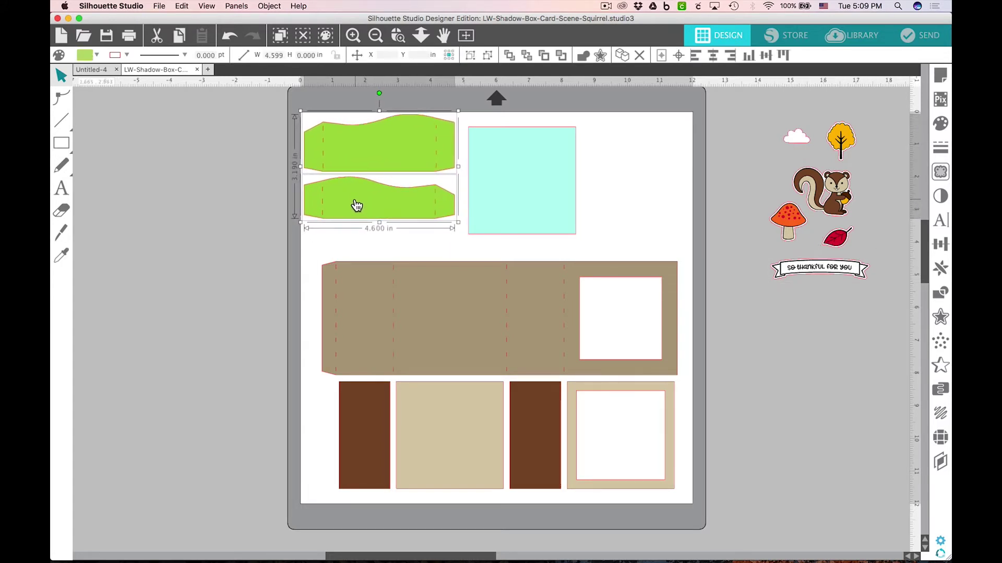
- Put the cyan square top-right, the large tan piece off-mat left, and both brown strips bottom-left
left_click_drag(510, 213, 626, 203)
left_click_drag(566, 344, 132, 314)
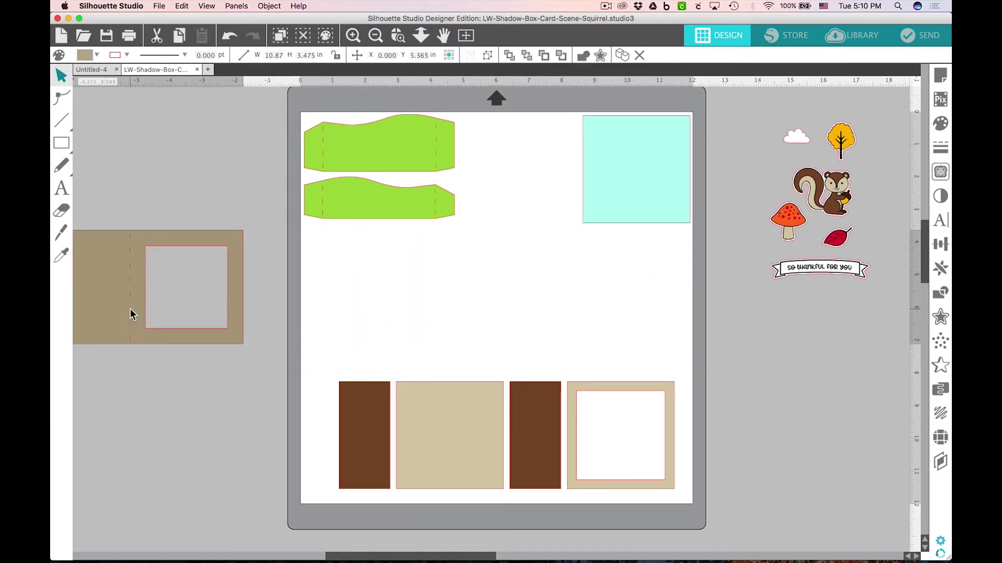
left_click_drag(365, 421, 342, 430)
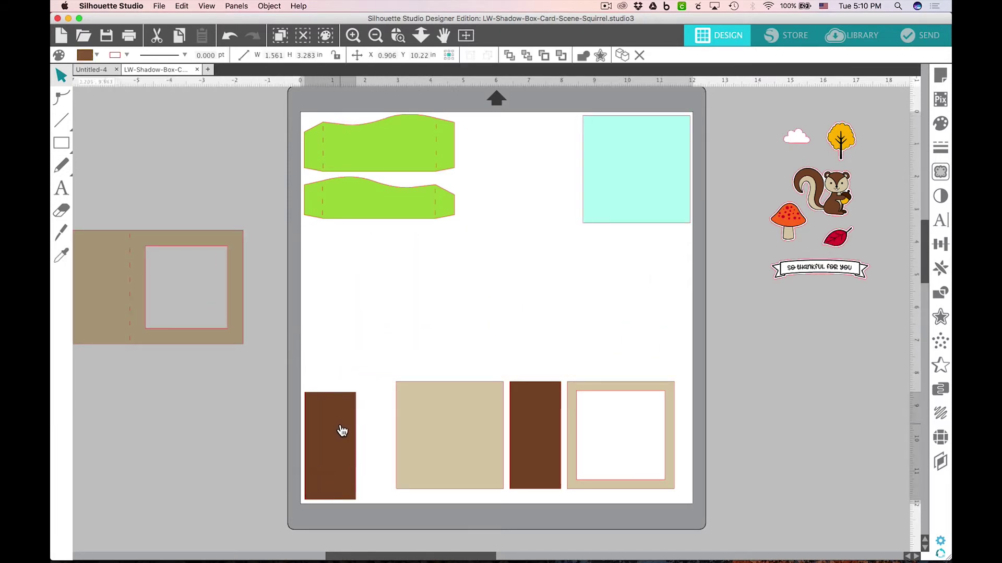
left_click_drag(523, 427, 373, 438)
key("Escape")
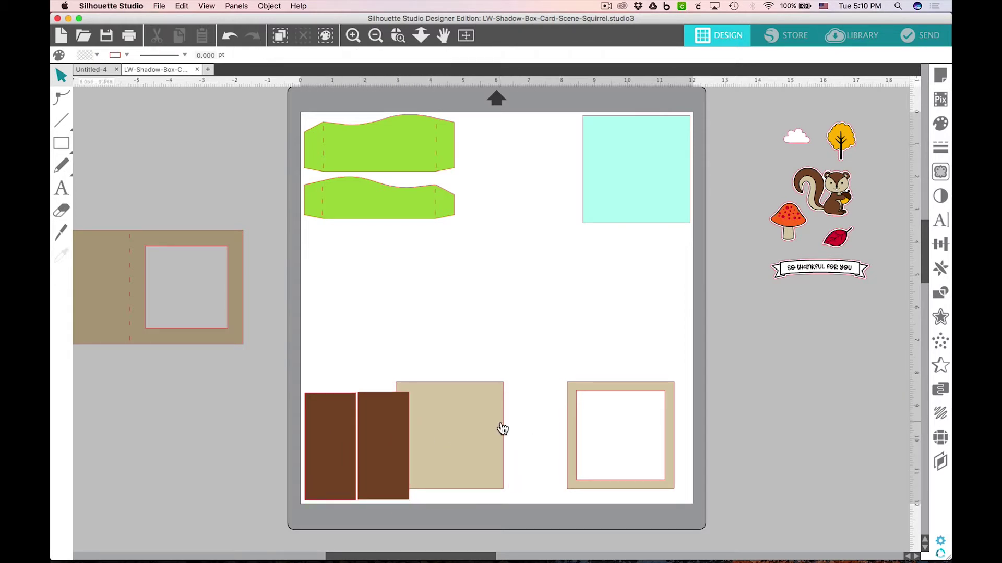
- Place the tan frame square and plain tan square side by side at bottom-right
left_click_drag(571, 440, 584, 448)
left_click_drag(486, 428, 557, 439)
key("Escape")
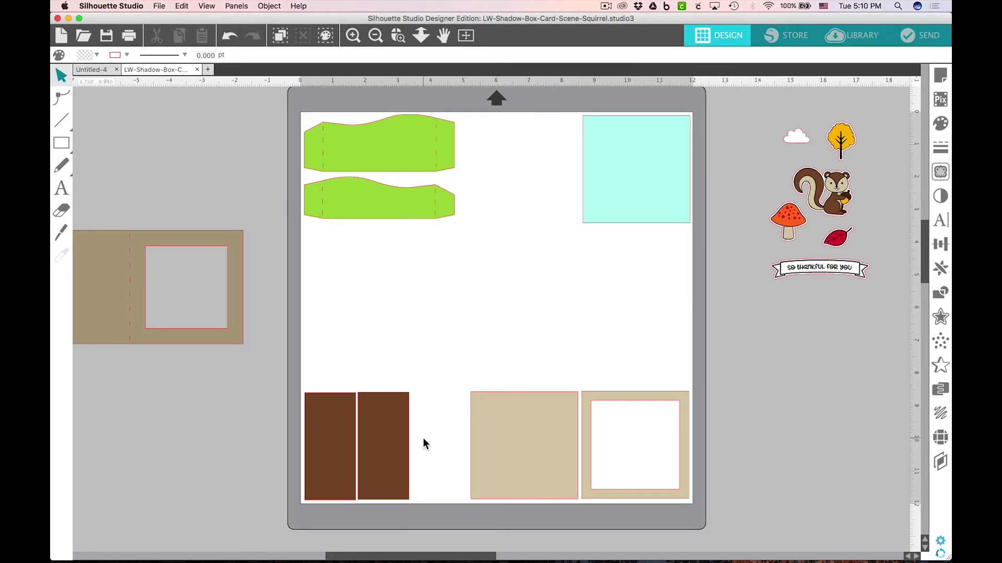
left_click(909, 36)
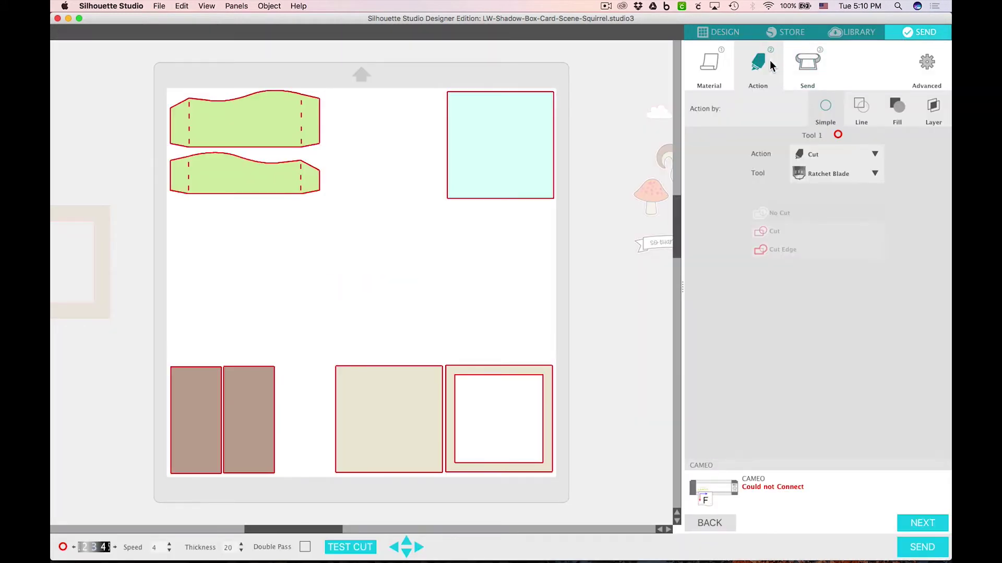
left_click(715, 75)
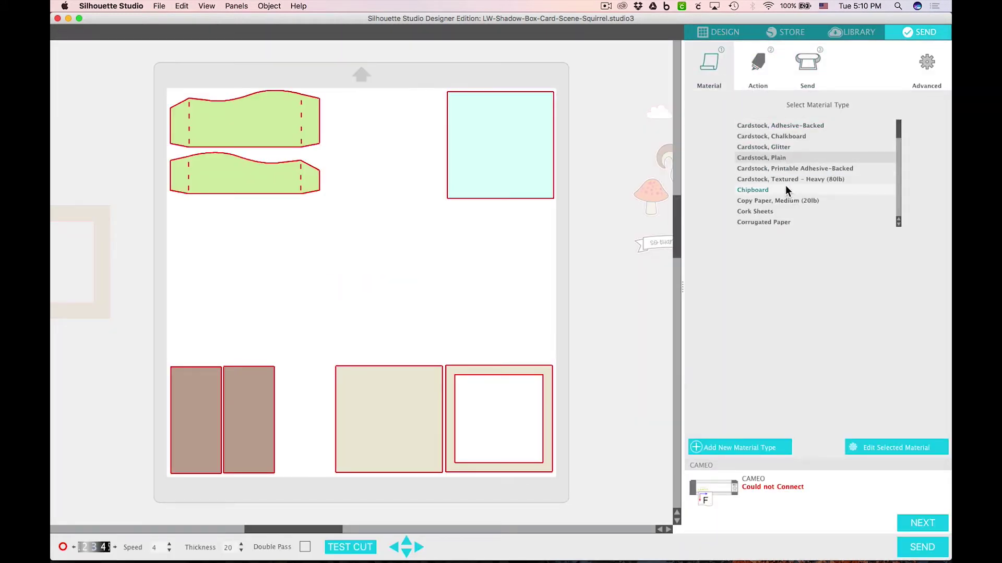
left_click(769, 60)
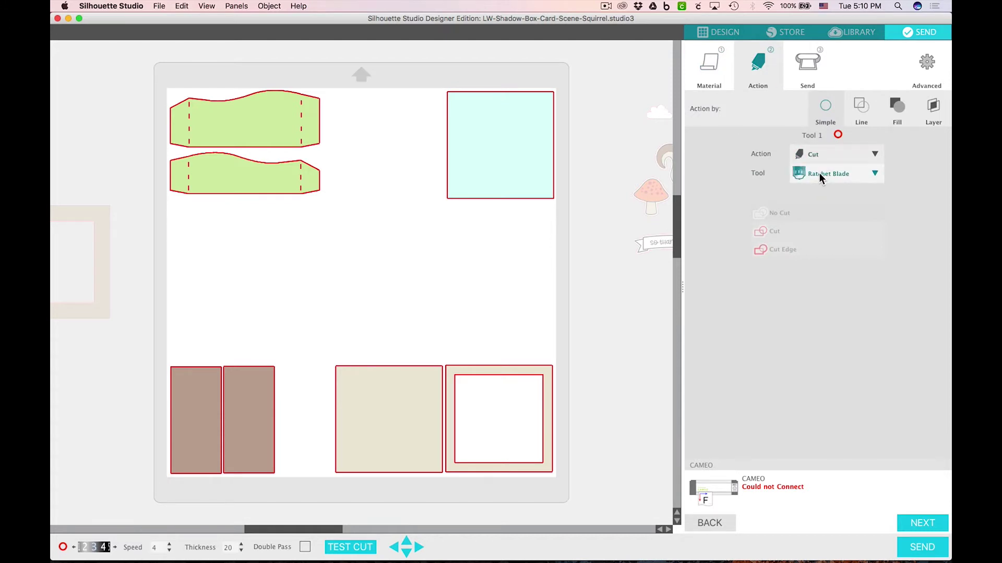
left_click(812, 59)
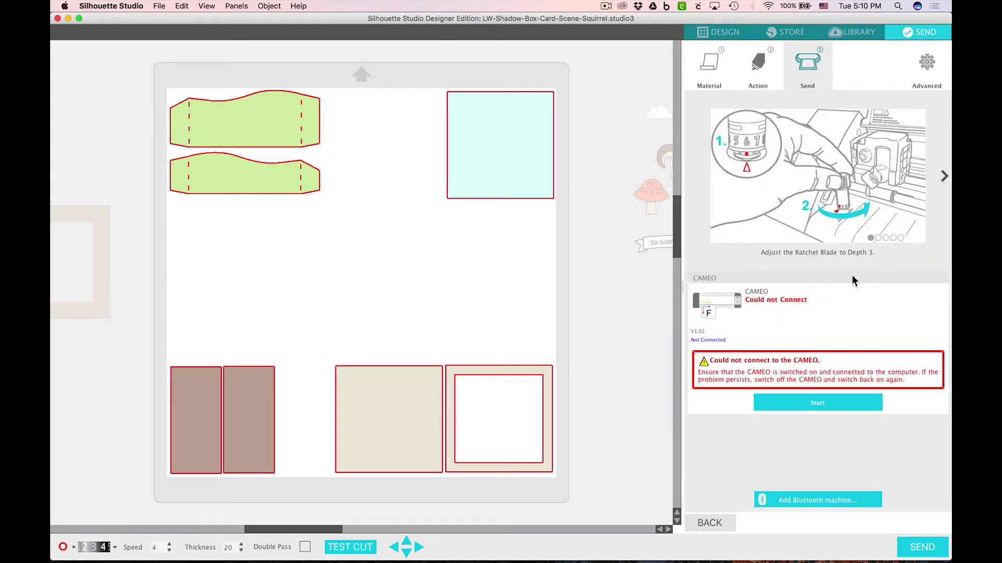
left_click(722, 32)
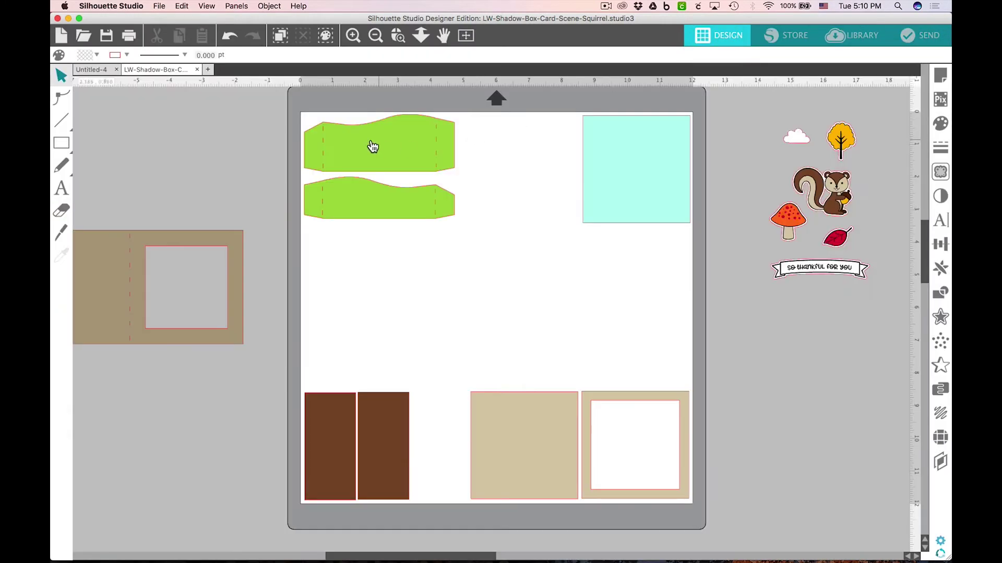
- Move every cut piece, including the brown card piece, off the mat to the left
left_click_drag(313, 108, 673, 505)
left_click_drag(680, 465, 233, 455)
left_click_drag(98, 275, 519, 161)
key("Escape")
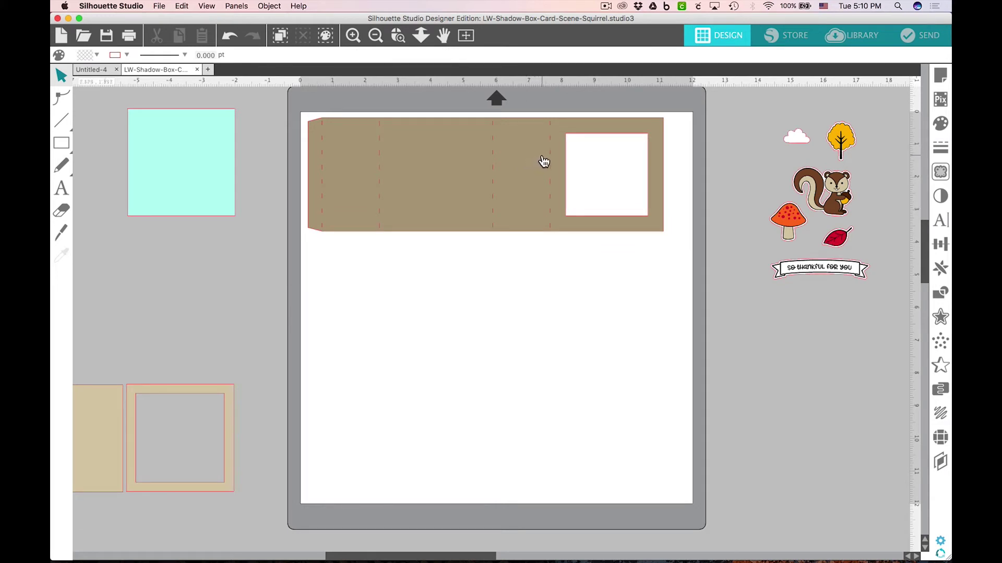
left_click_drag(551, 160, 134, 276)
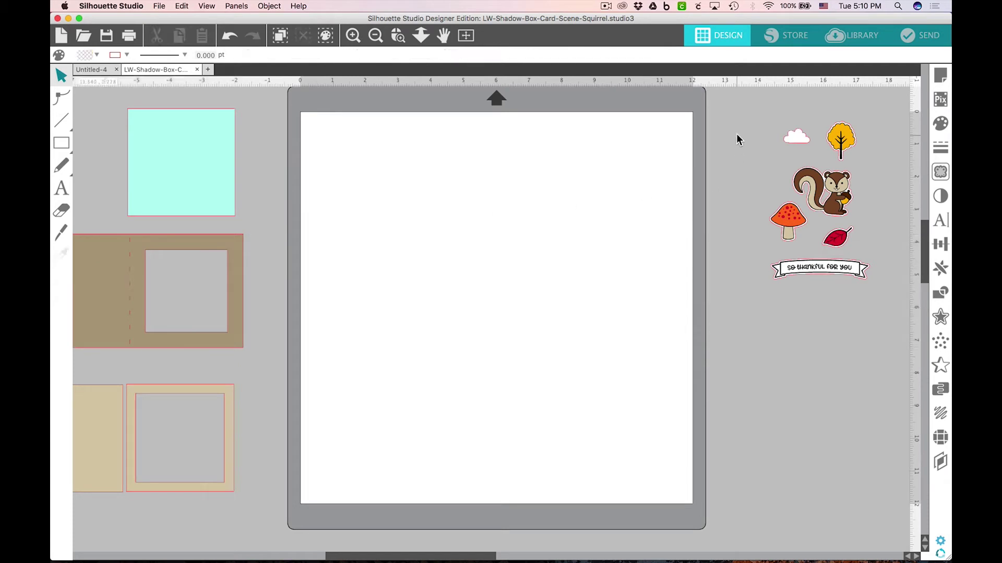
- Place the group of sticker embellishments onto the mat's upper left
left_click_drag(743, 116, 891, 312)
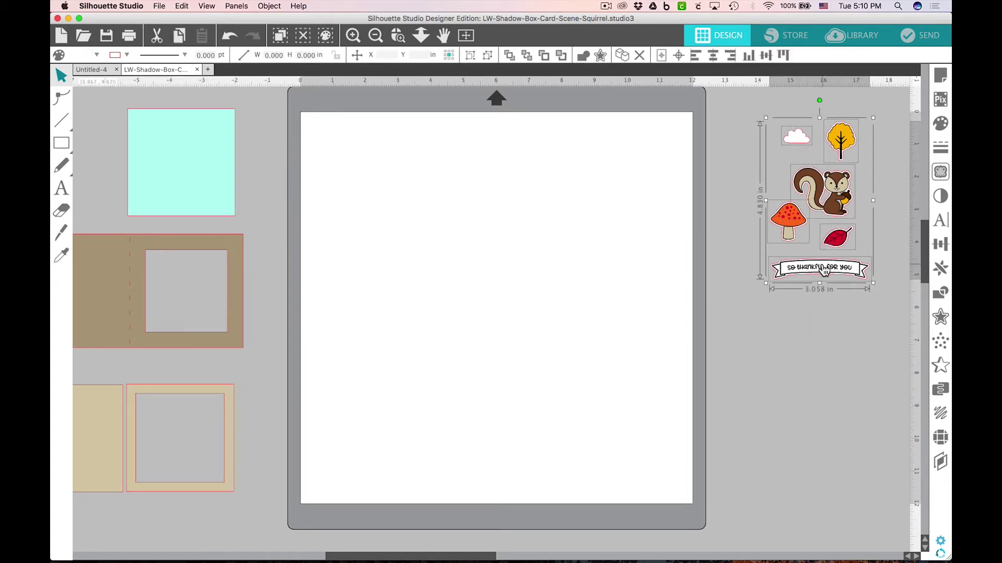
left_click_drag(822, 270, 441, 298)
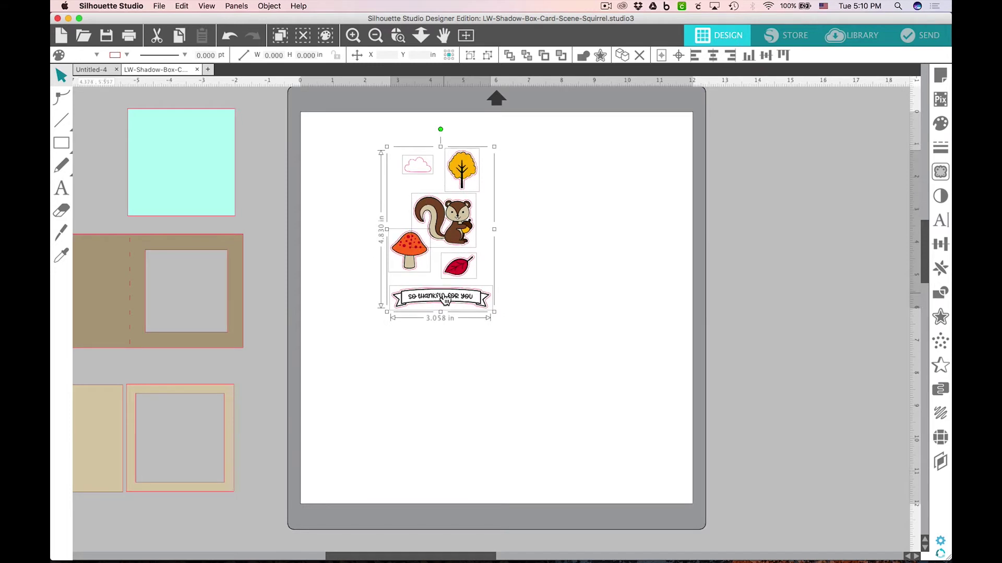
left_click(941, 80)
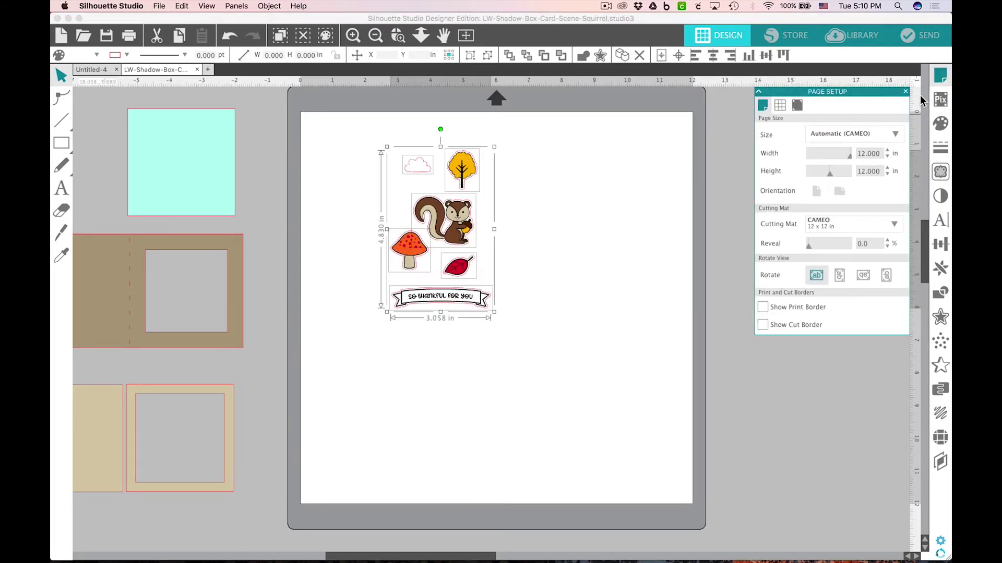
- Choose Letter (8.5 x 11 in) page size and Type 1 registration mark style in Page Setup
left_click(838, 134)
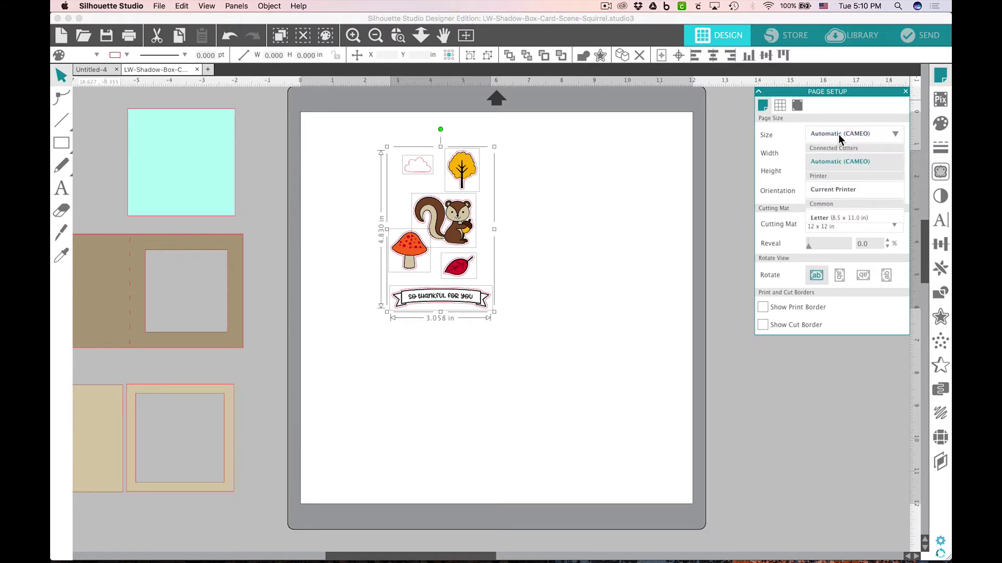
left_click(849, 217)
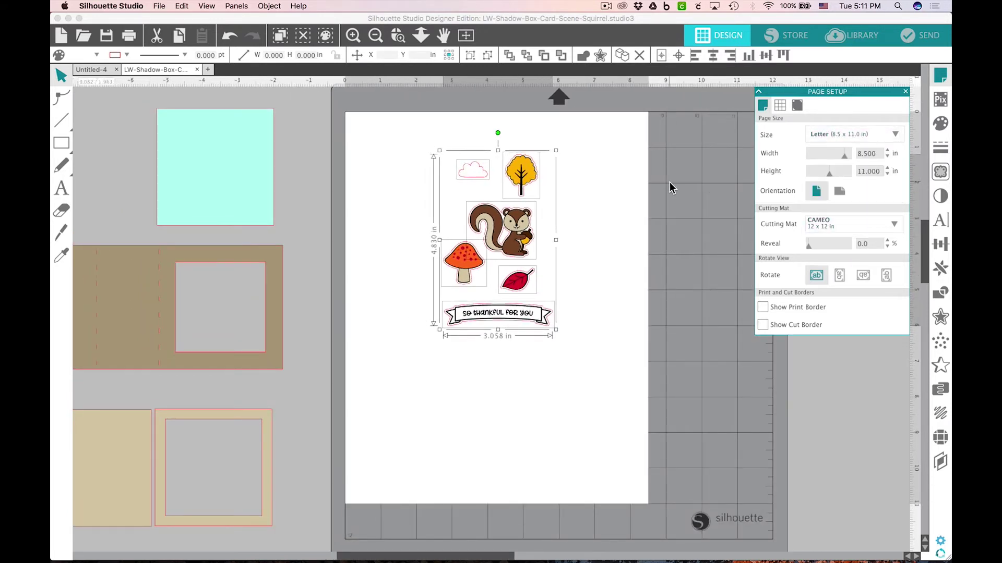
left_click(796, 106)
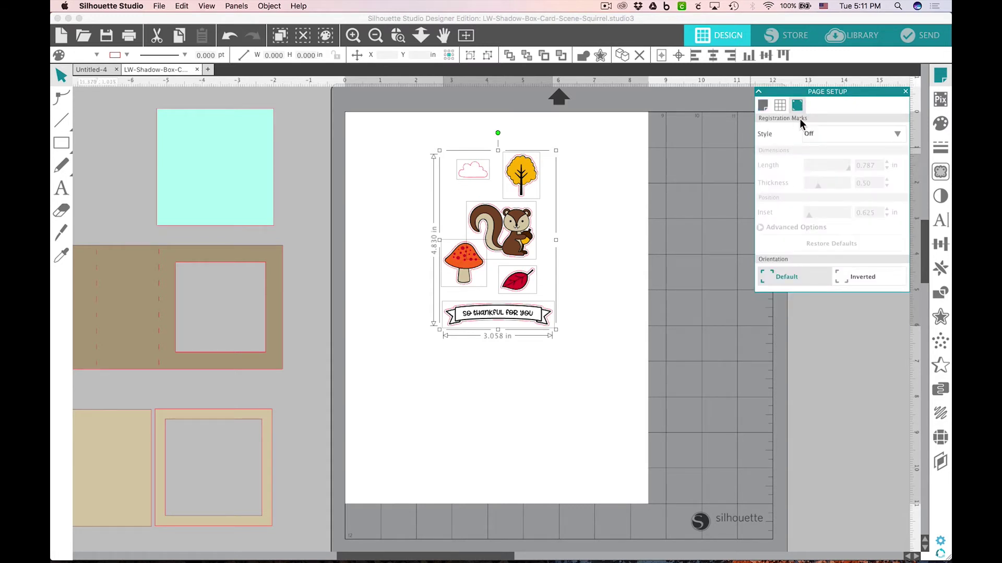
left_click(831, 131)
left_click(840, 165)
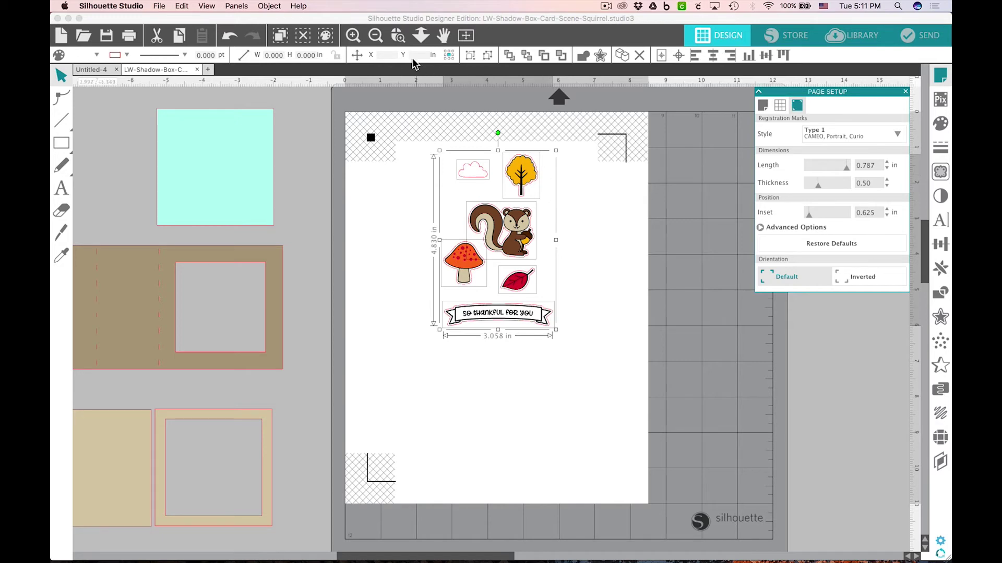
- Zoom in on the embellishments and ungroup the tree sticker into its layers
left_click(353, 35)
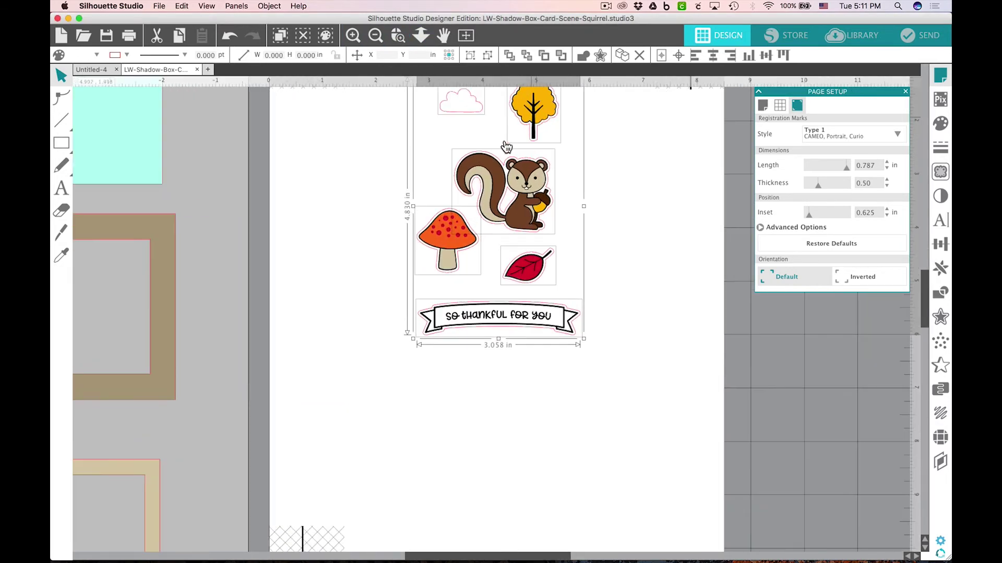
left_click(443, 35)
left_click_drag(593, 129, 547, 190)
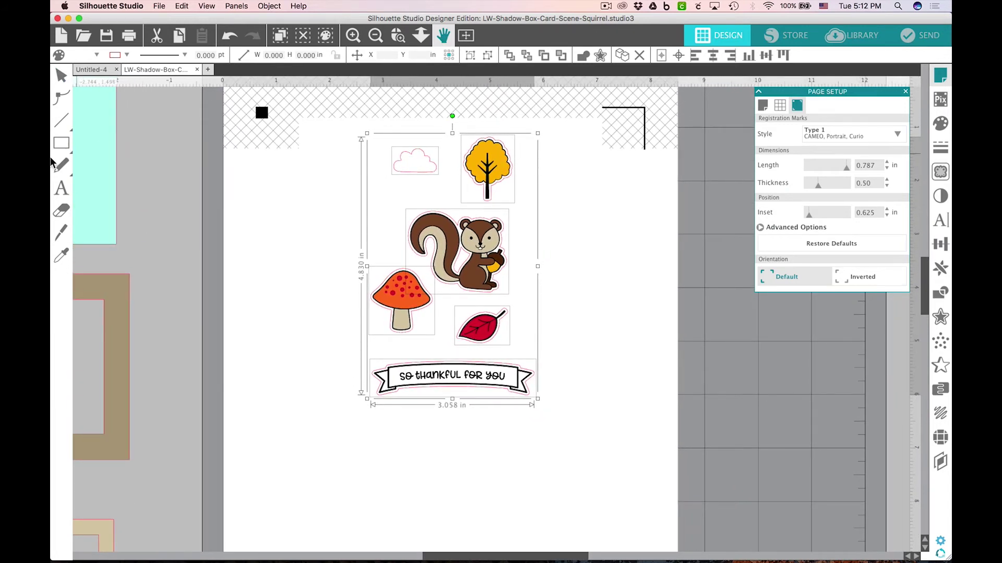
mouse_move(65, 98)
left_click(61, 76)
left_click(614, 189)
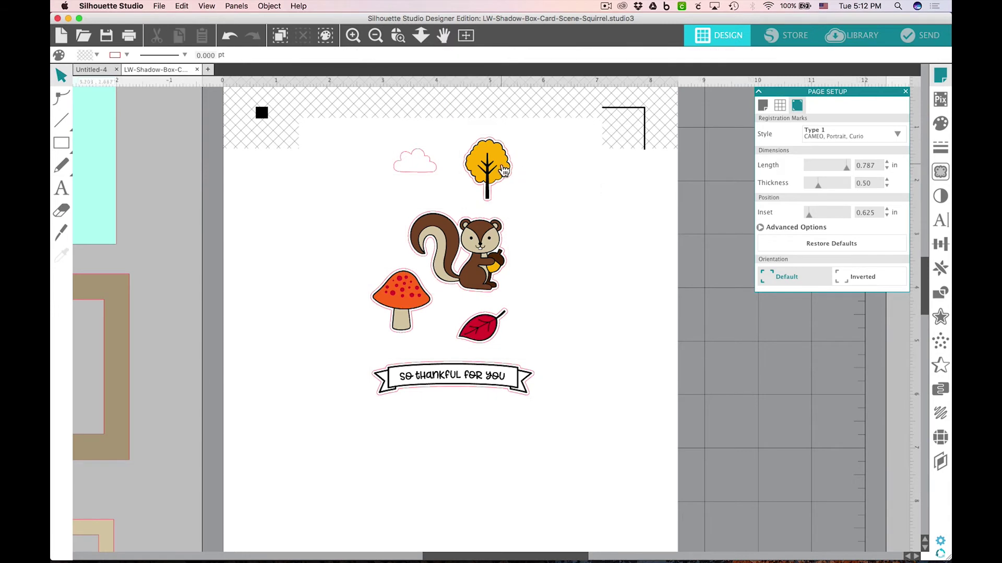
left_click(504, 169)
right_click(504, 170)
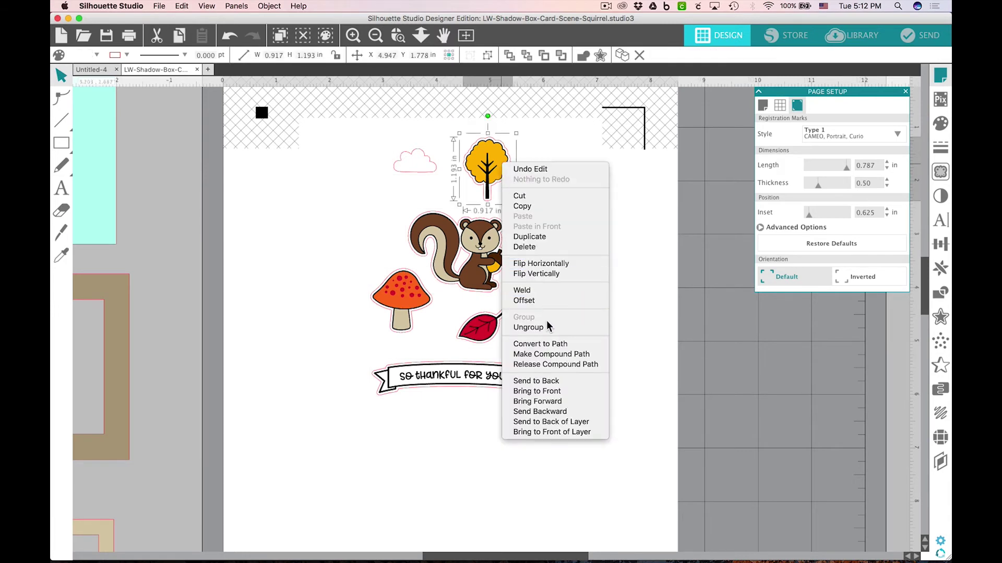
left_click(548, 327)
- Fill the tree's yellow leafy top layer with green
left_click_drag(500, 158, 539, 155)
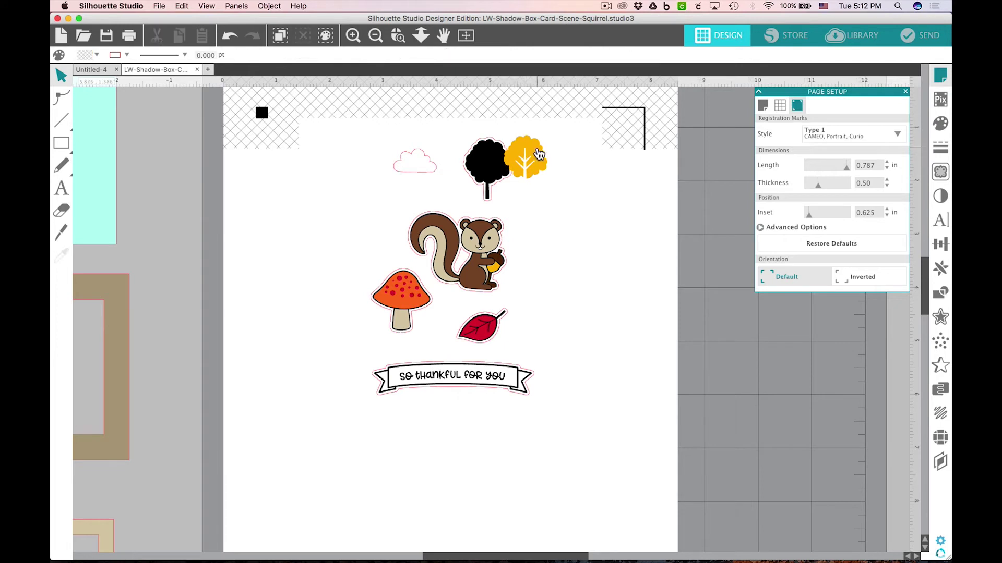
key("super+z")
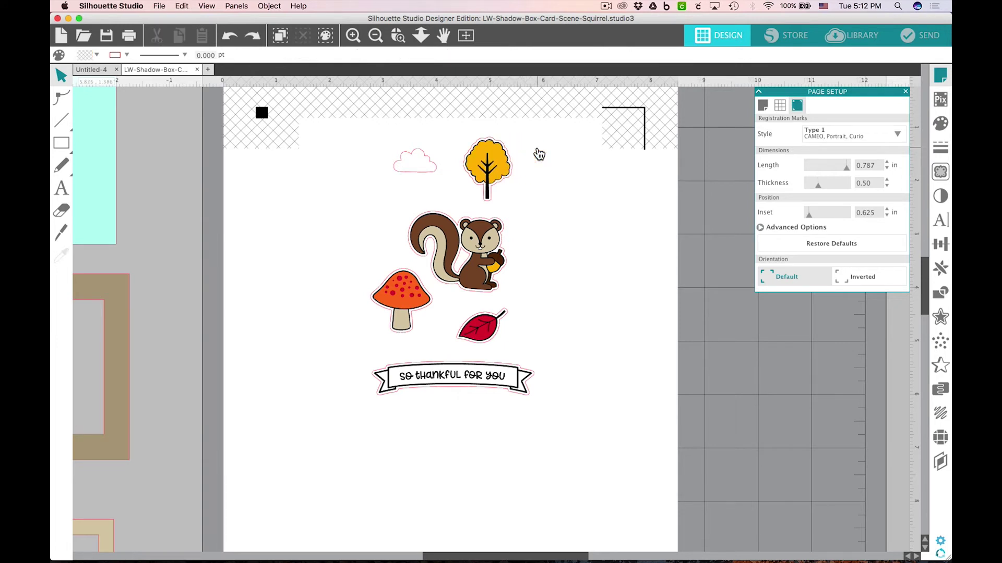
left_click(499, 157)
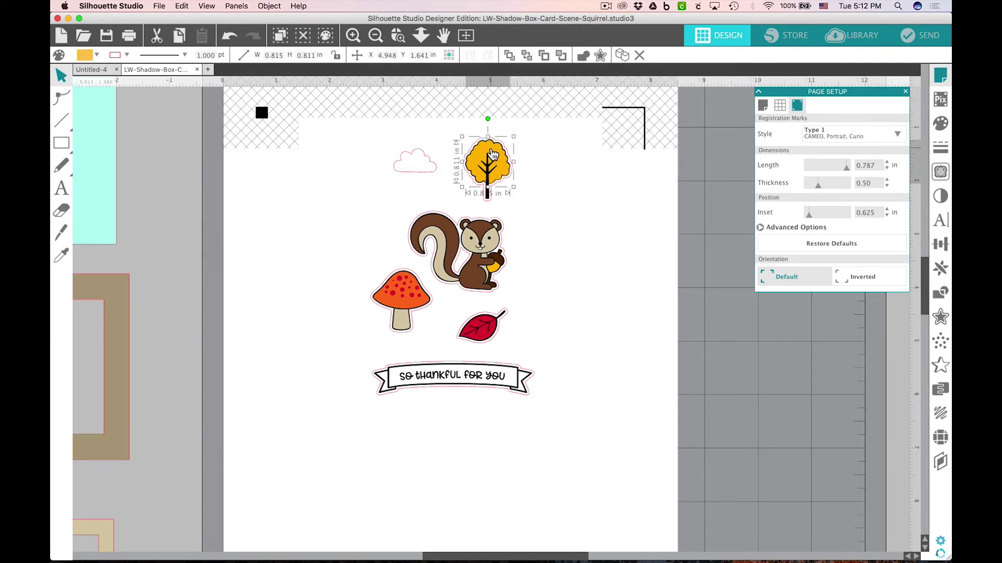
left_click(97, 55)
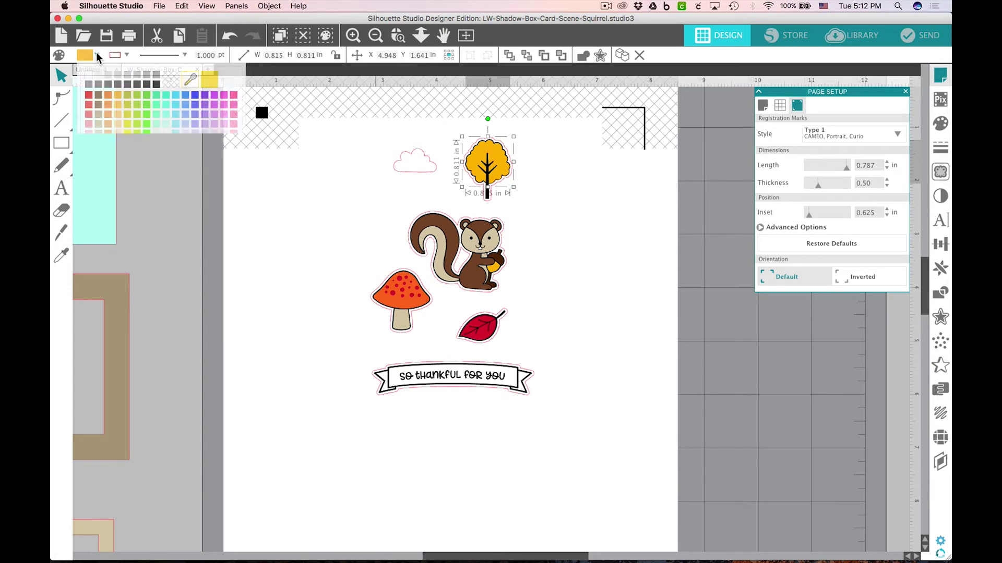
left_click(136, 95)
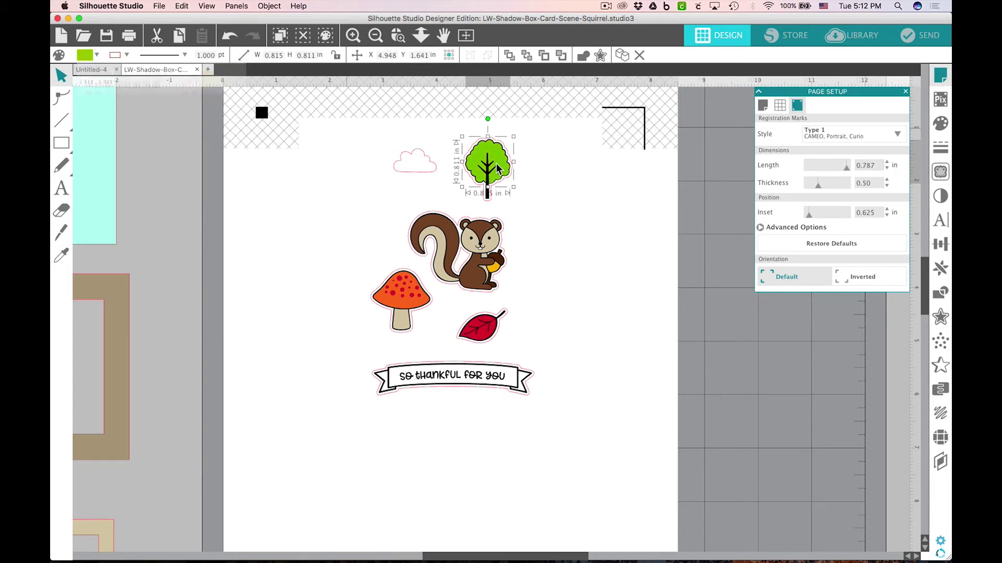
left_click(560, 171)
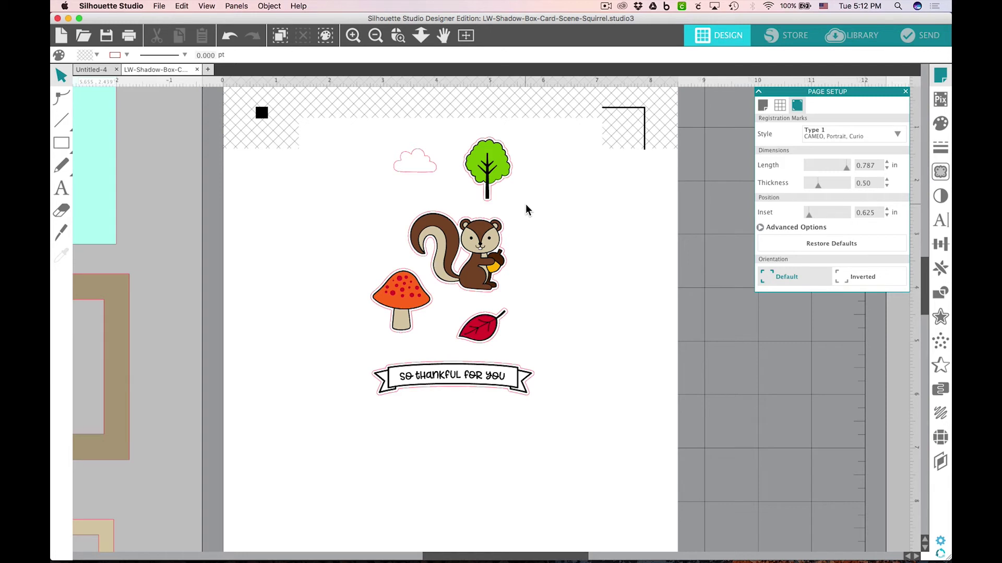
- Undo the green fill so the tree's leafy top is yellow again
left_click(510, 185)
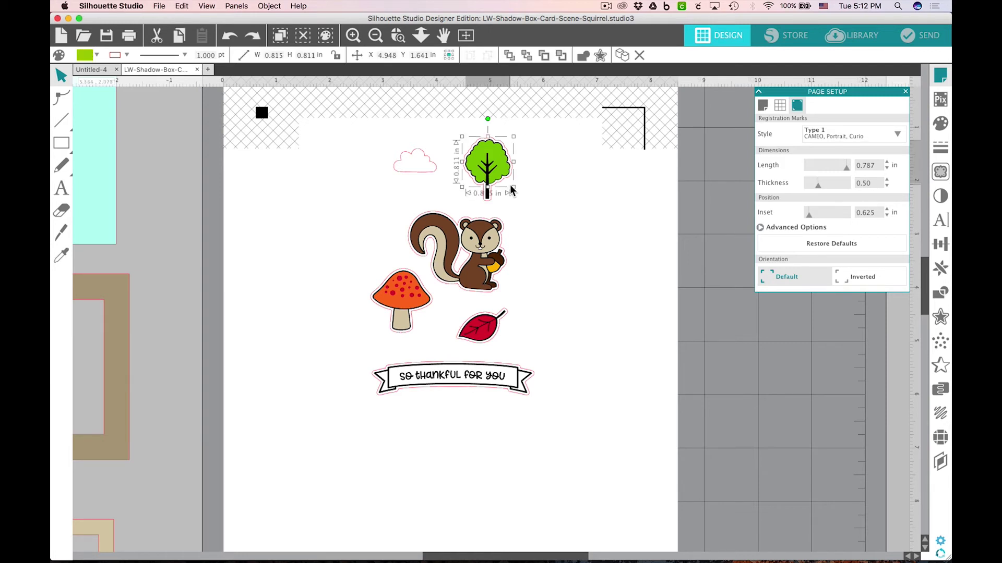
key("super+z")
left_click(522, 188)
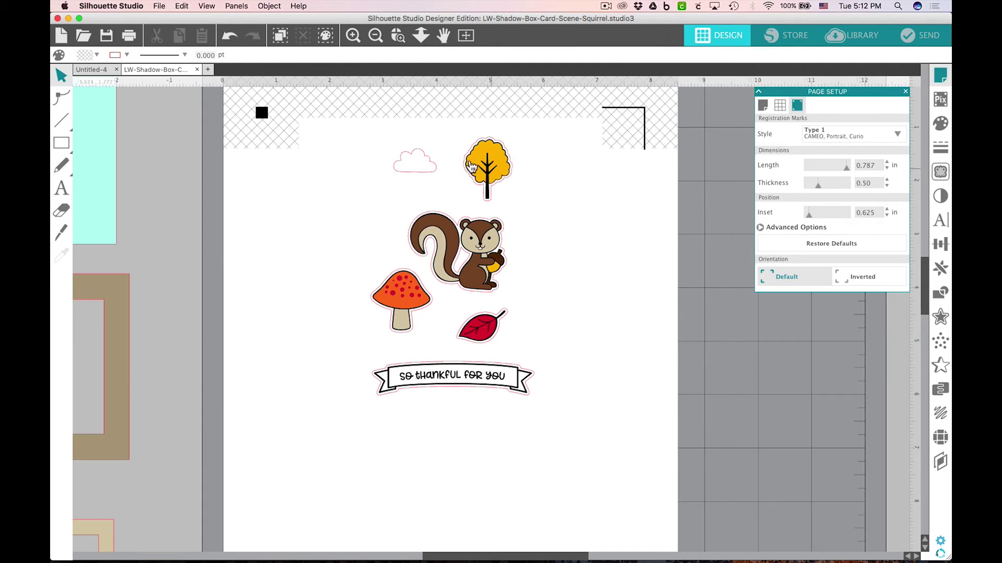
- Cancel printing for now, fit the whole page in view, and close Page Setup
left_click(130, 36)
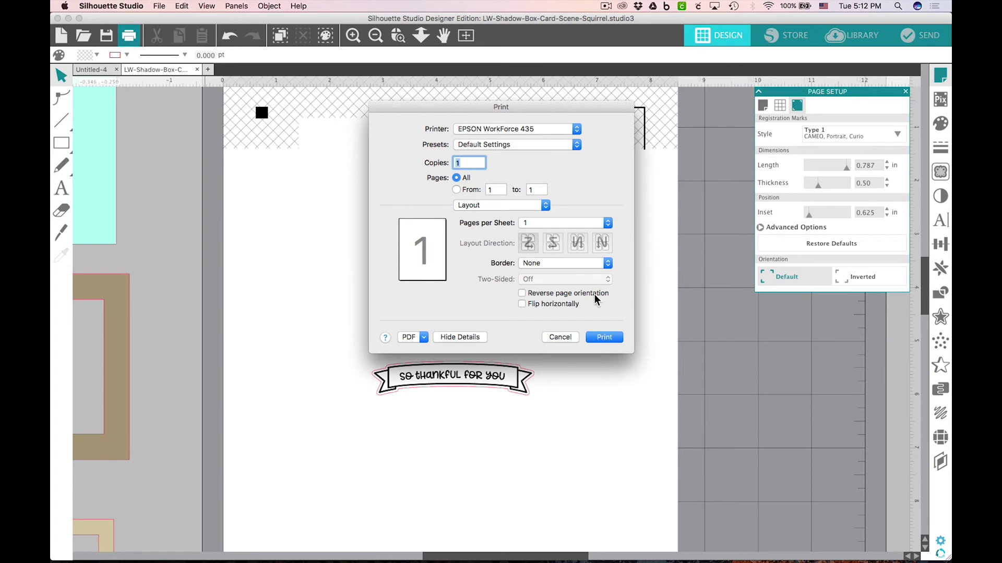
left_click(561, 337)
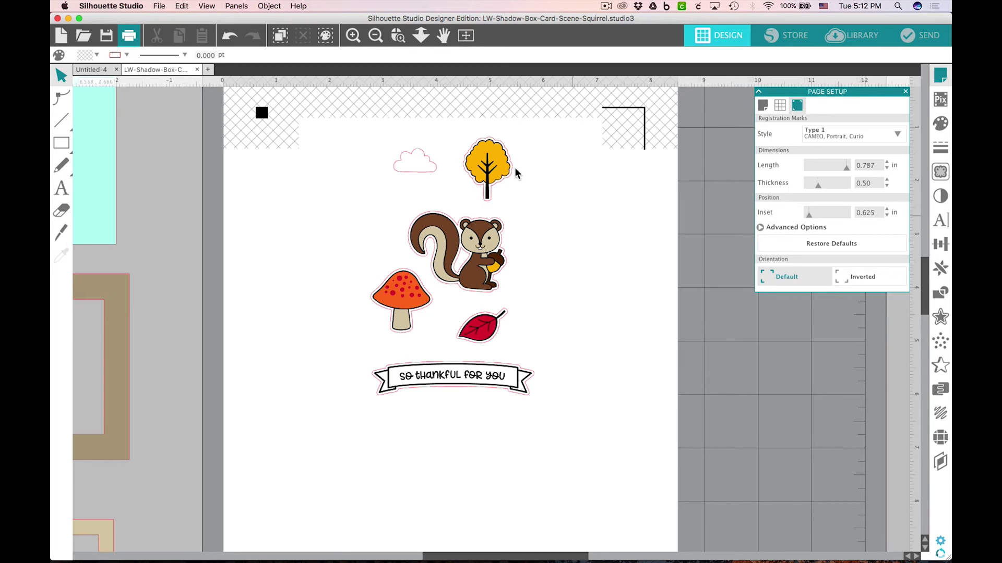
left_click(465, 35)
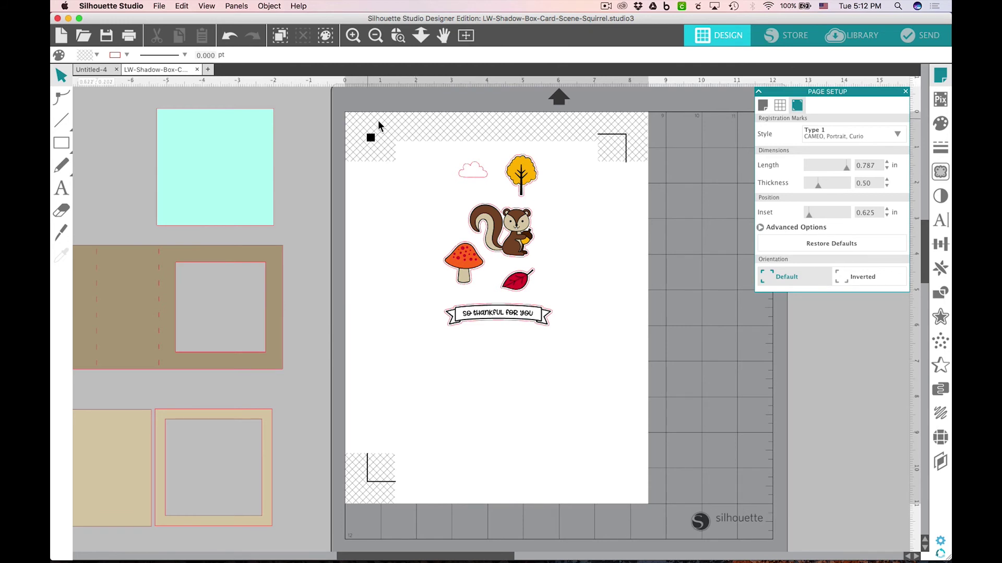
left_click(904, 92)
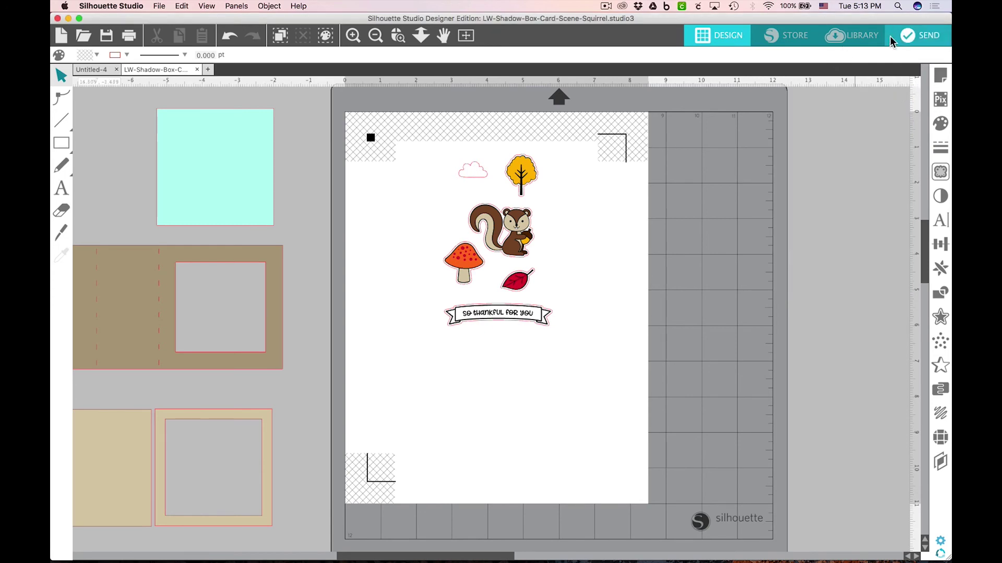
- Set the material to Cardstock, Plain with the Cut action, and go to the final send step
left_click(906, 35)
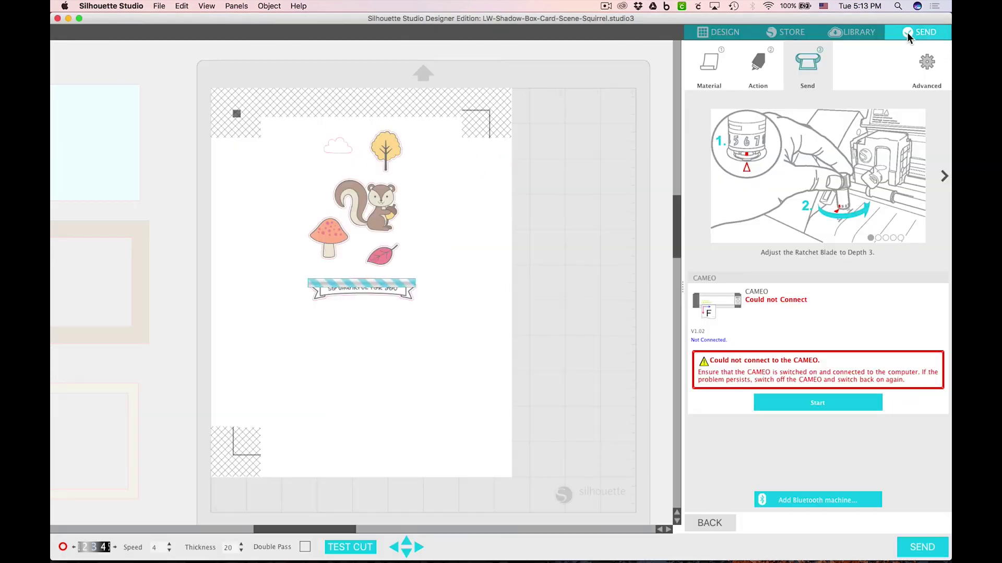
left_click(705, 68)
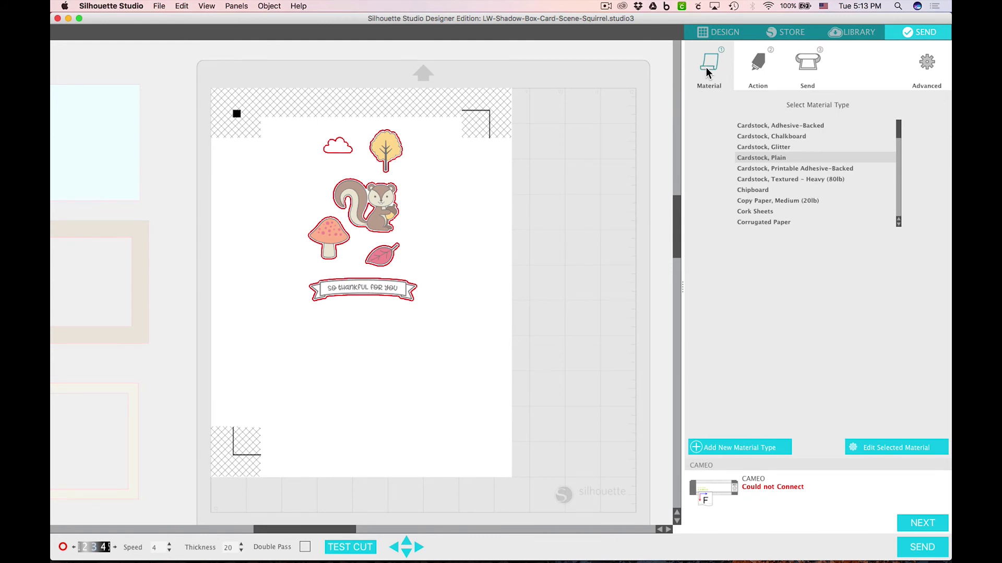
left_click(753, 158)
left_click(753, 88)
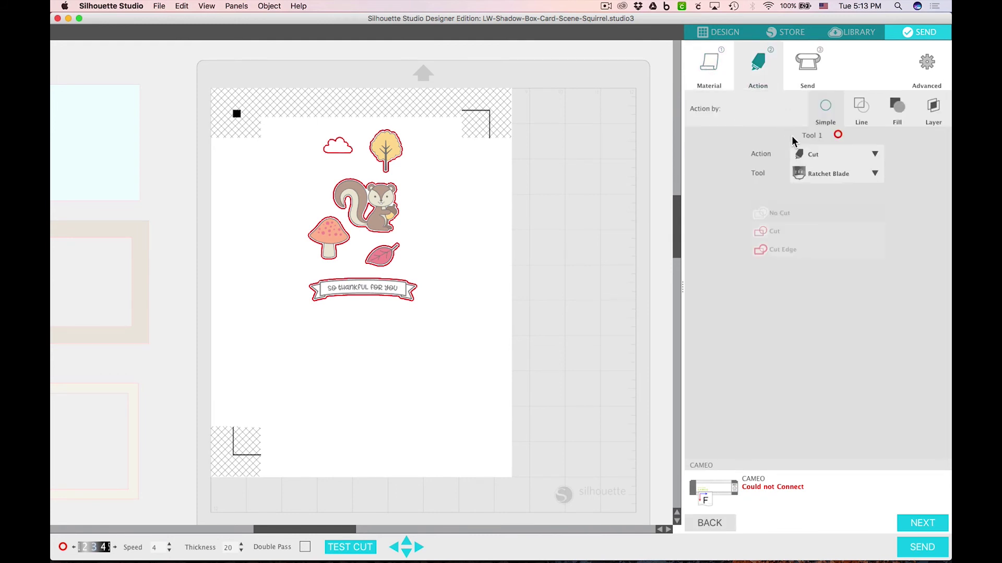
left_click(810, 50)
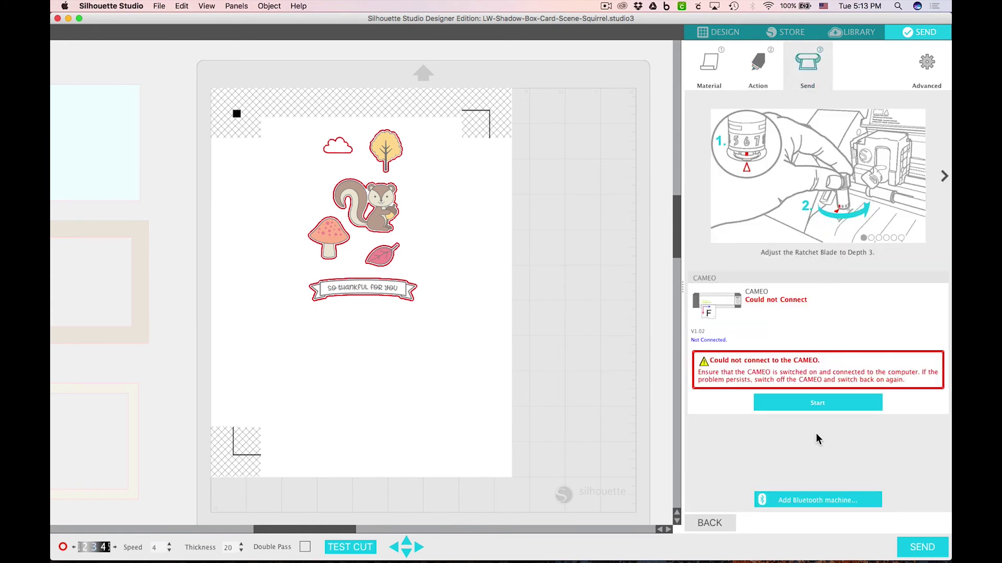